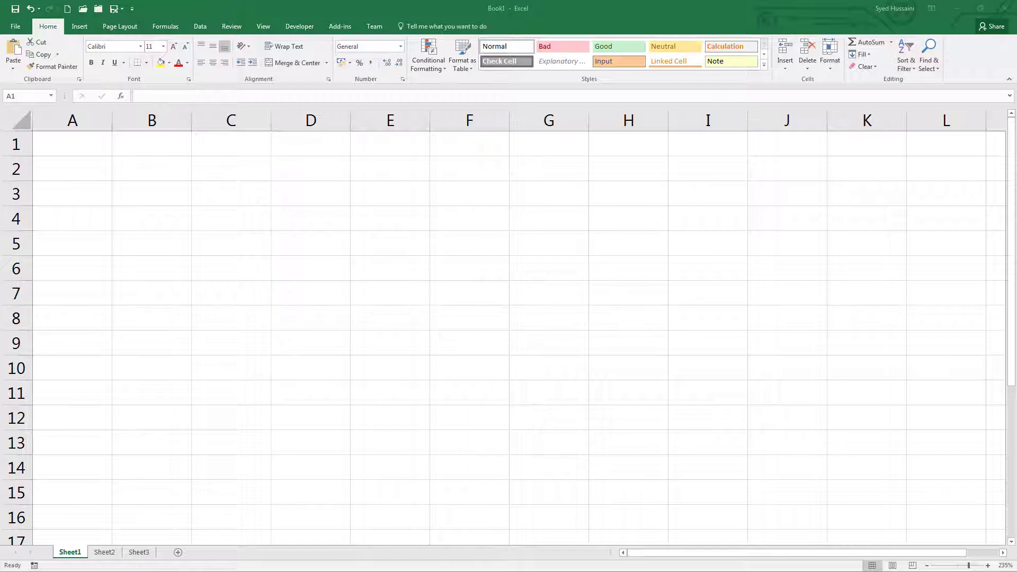
Enter 1 in A1, fill it down to A15, and switch Auto Fill to Fill Series.
{"action": "left_click", "coordinate": [99, 154]}
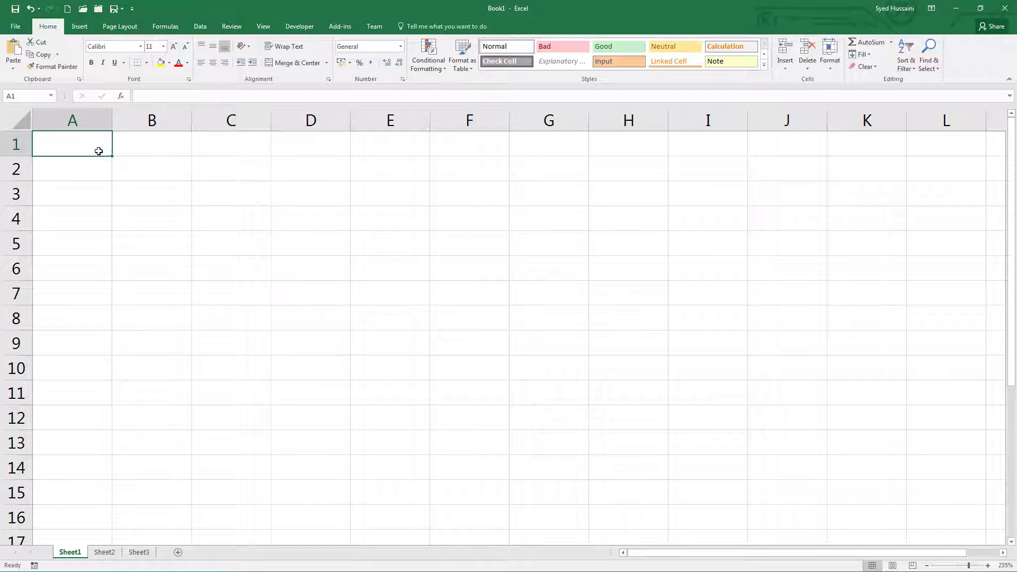
{"action": "type", "text": "1"}
{"action": "key", "text": "ctrl+Return"}
{"action": "left_click_drag", "start_coordinate": [112, 156], "coordinate": [110, 500]}
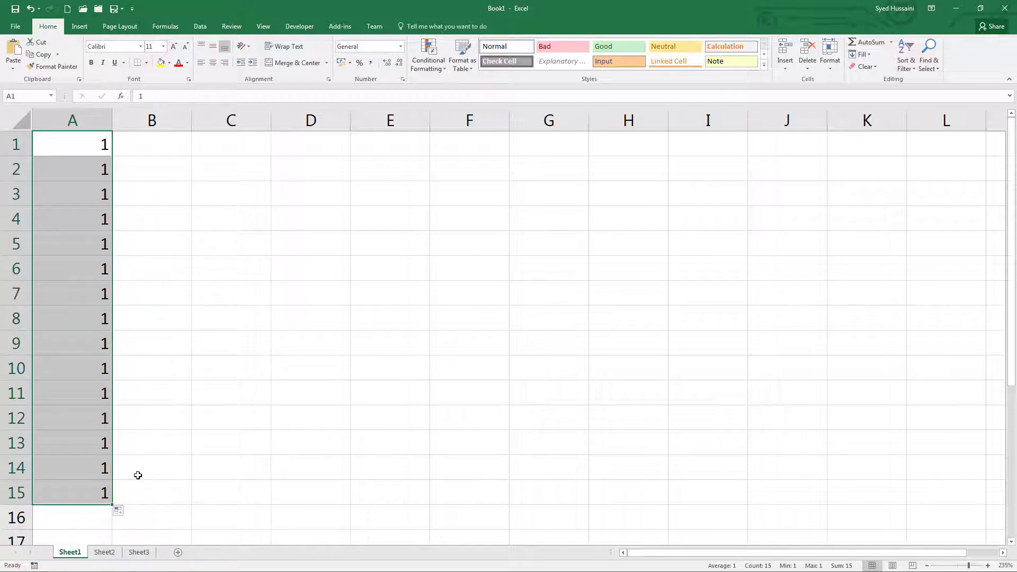
{"action": "left_click", "coordinate": [128, 519]}
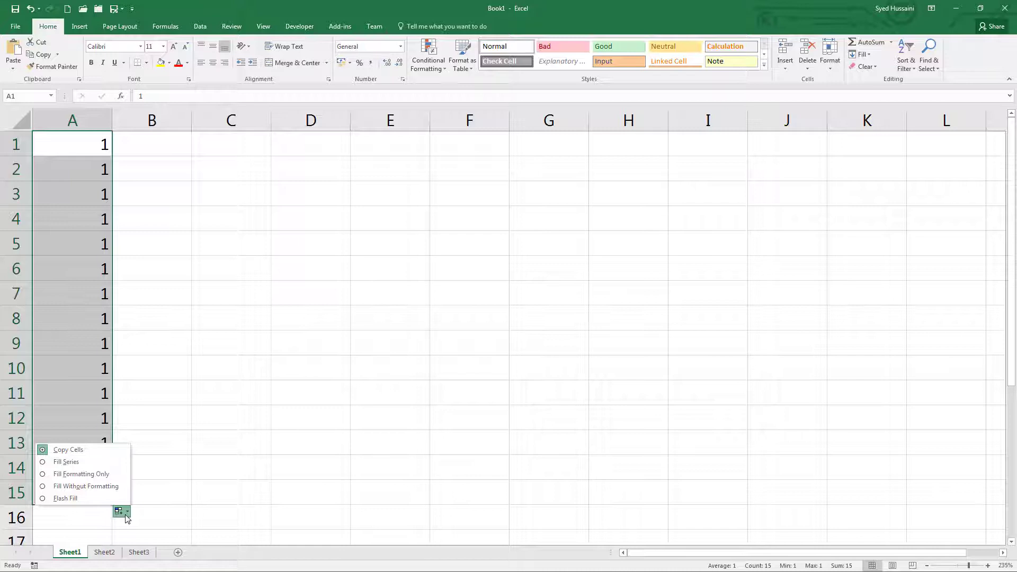
{"action": "left_click", "coordinate": [66, 462]}
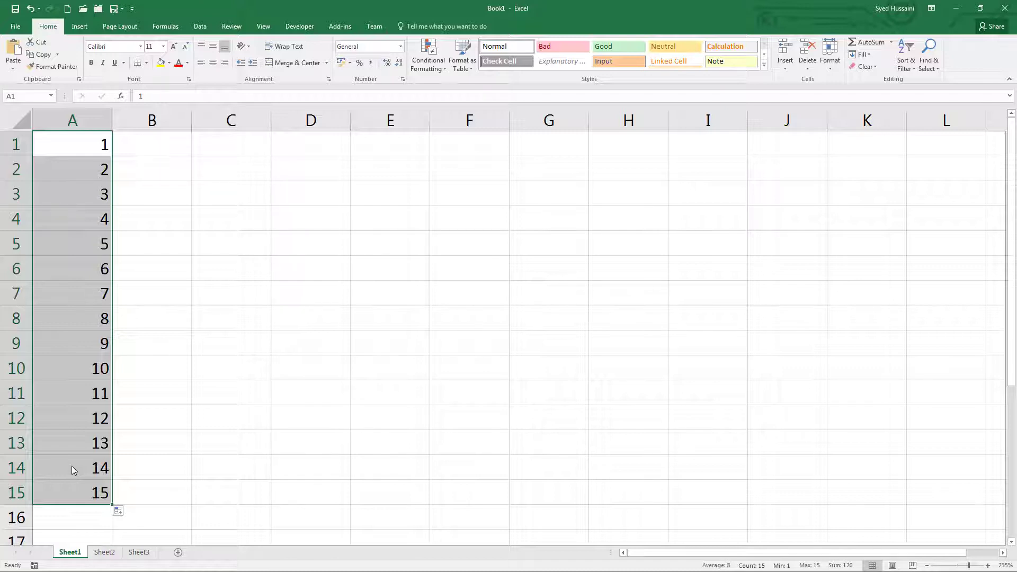
Clear A1:A15 and rebuild the 1–15 series from a single 1 with a Ctrl-drag.
{"action": "key", "text": "Delete"}
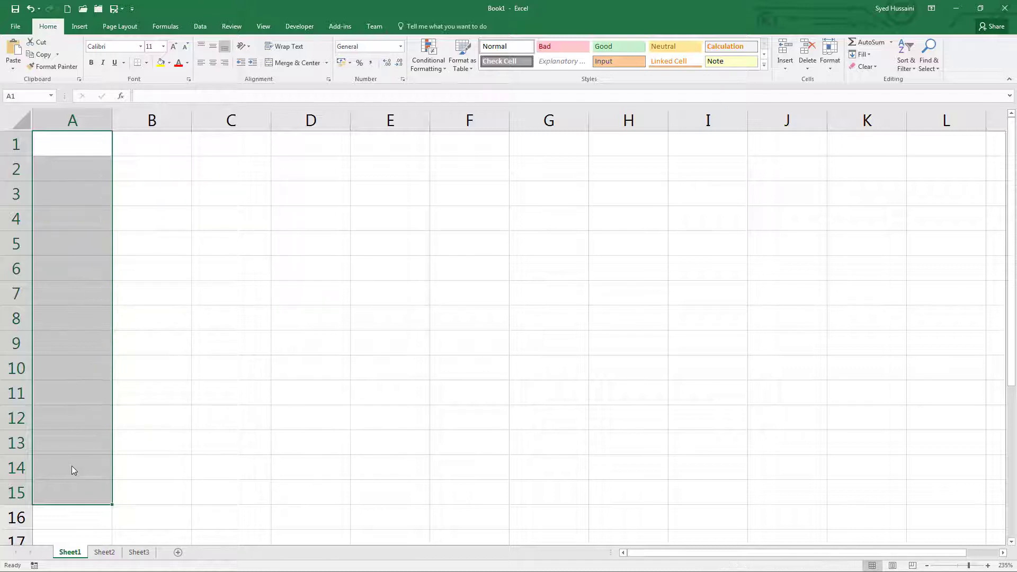
{"action": "left_click", "coordinate": [82, 149]}
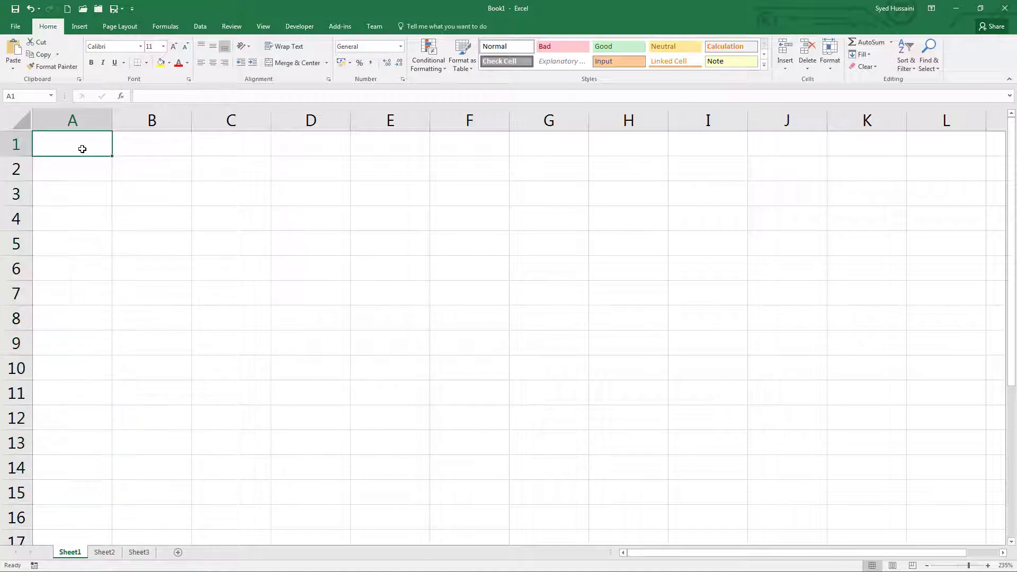
{"action": "type", "text": "1"}
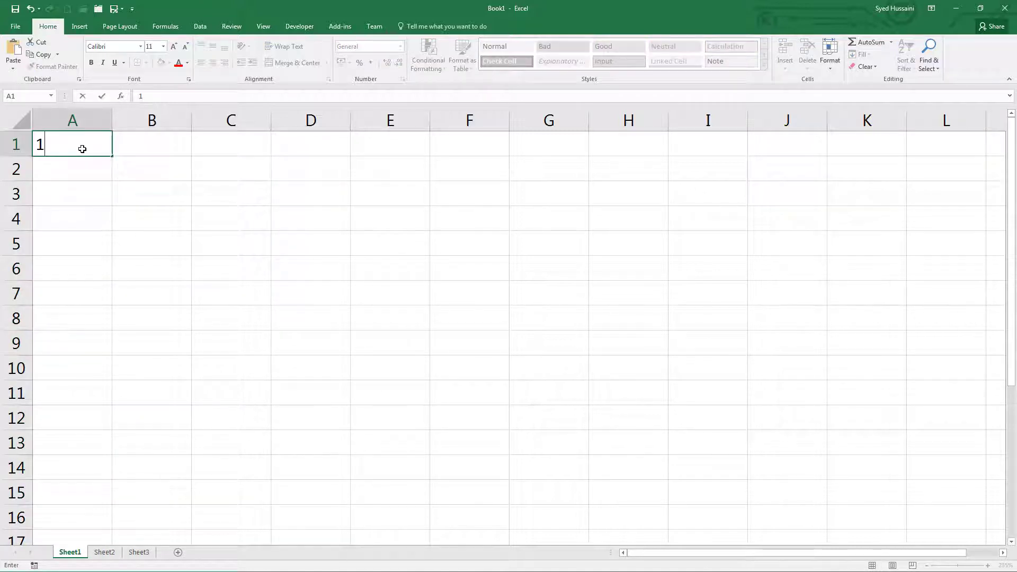
{"action": "key", "text": "ctrl+Return"}
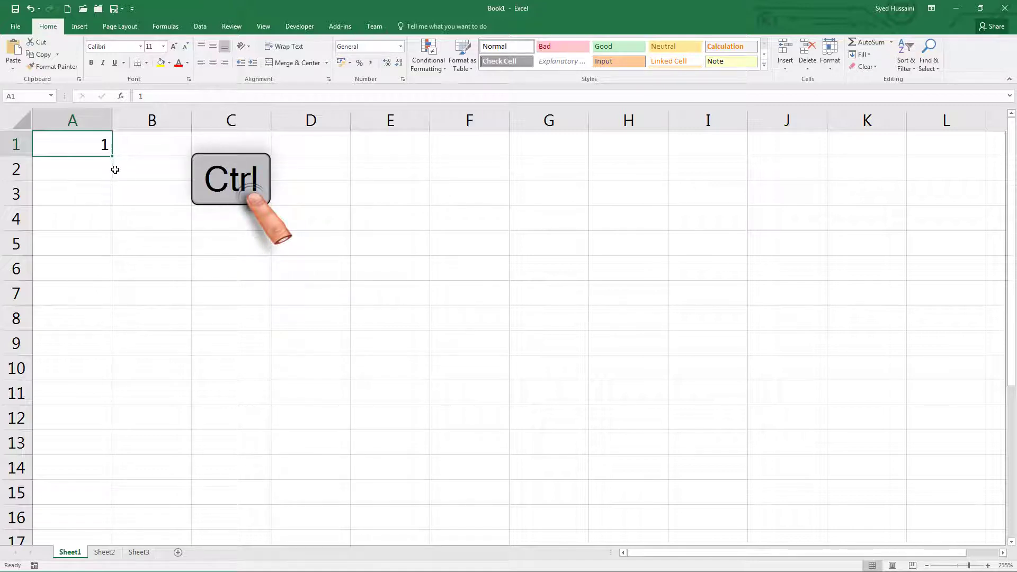
{"action": "left_click_drag", "start_coordinate": [113, 157], "coordinate": [116, 498]}
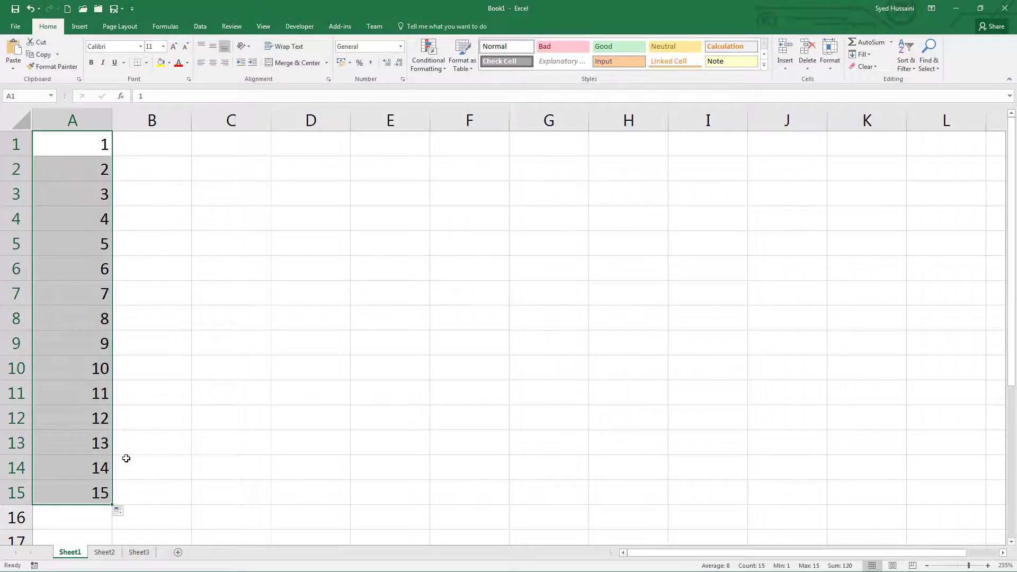
{"action": "left_click", "coordinate": [154, 145]}
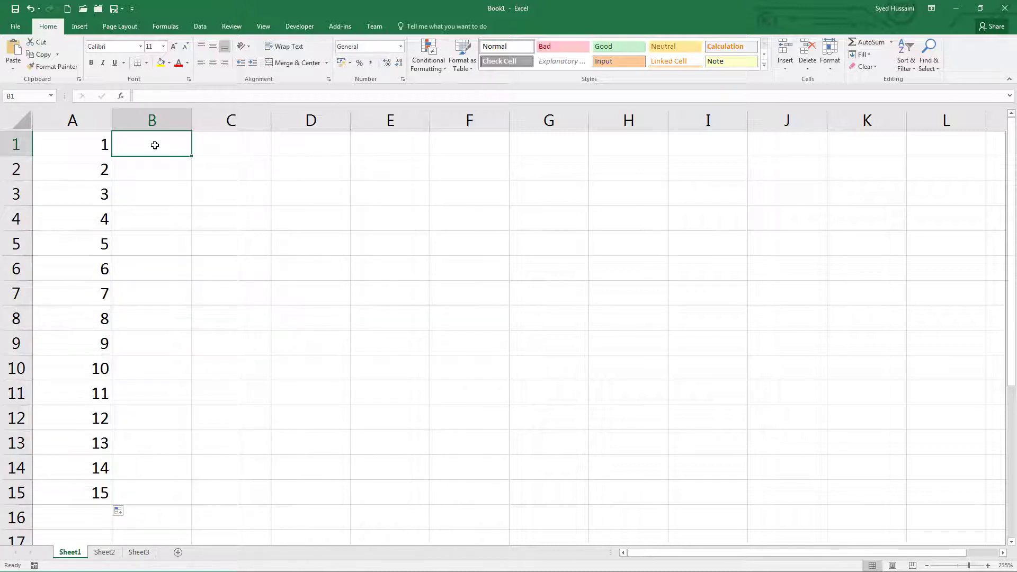
Enter Mon in B1 and fill weekday abbreviations down to B15, ending on Mon.
{"action": "type", "text": "Mon"}
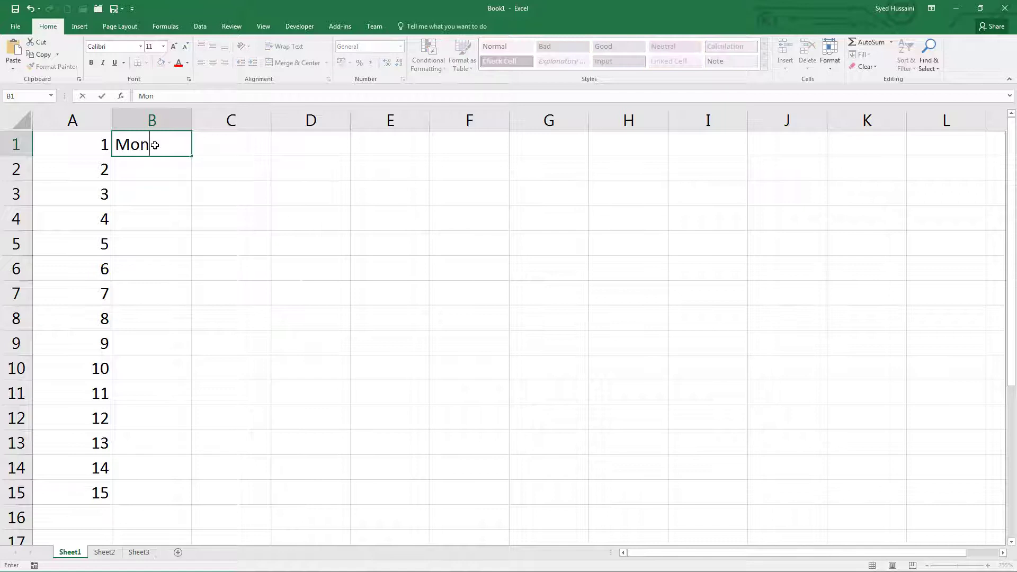
{"action": "key", "text": "Return"}
{"action": "left_click", "coordinate": [155, 145]}
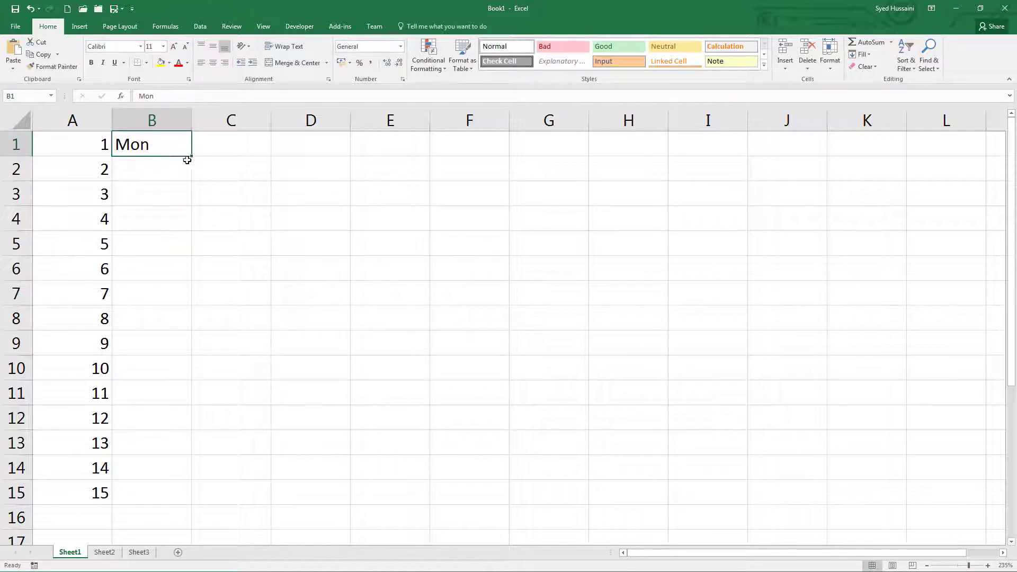
{"action": "left_click_drag", "start_coordinate": [193, 156], "coordinate": [193, 305]}
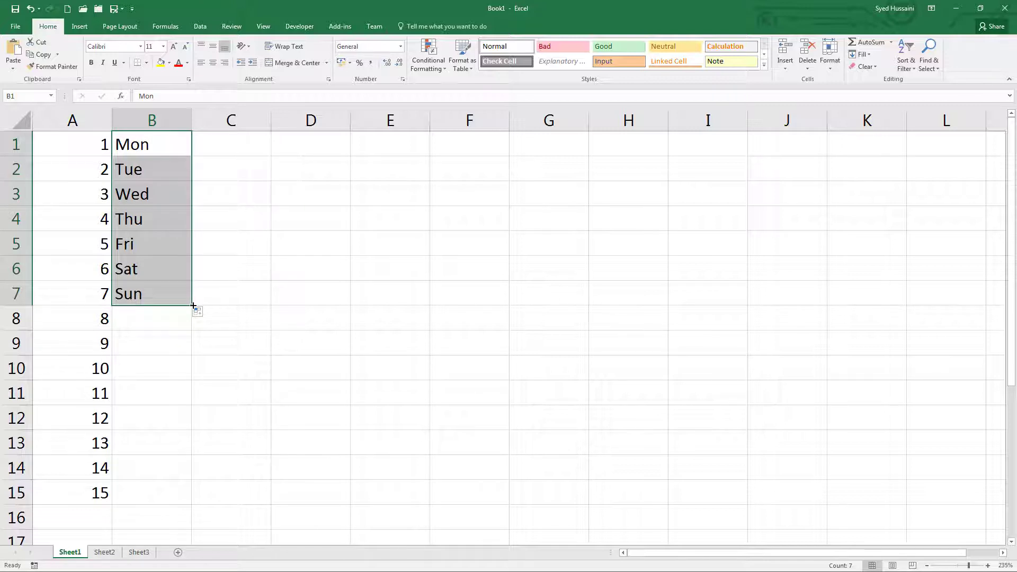
{"action": "left_click_drag", "start_coordinate": [193, 307], "coordinate": [183, 507]}
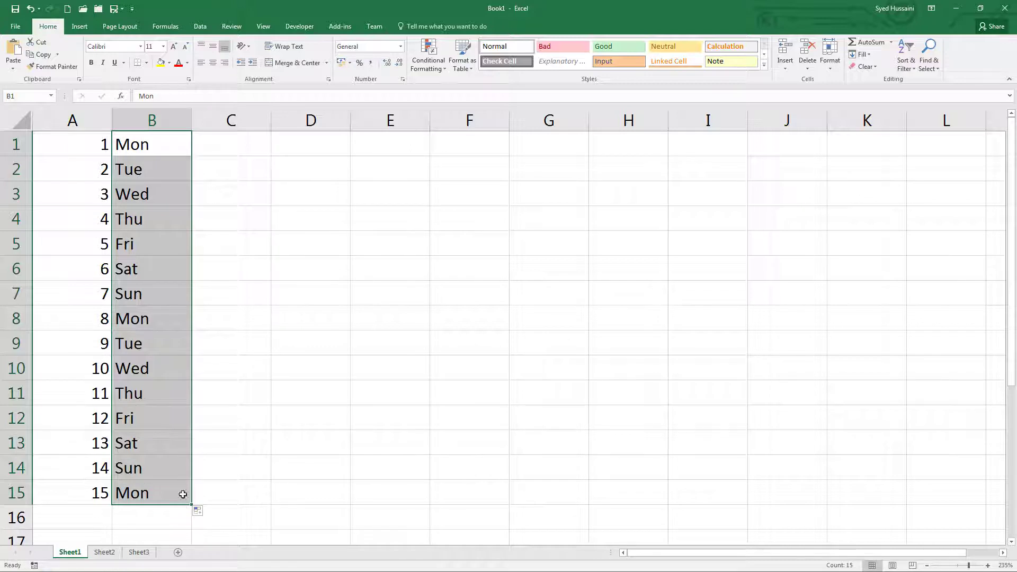
{"action": "left_click", "coordinate": [141, 296]}
{"action": "left_click", "coordinate": [137, 319]}
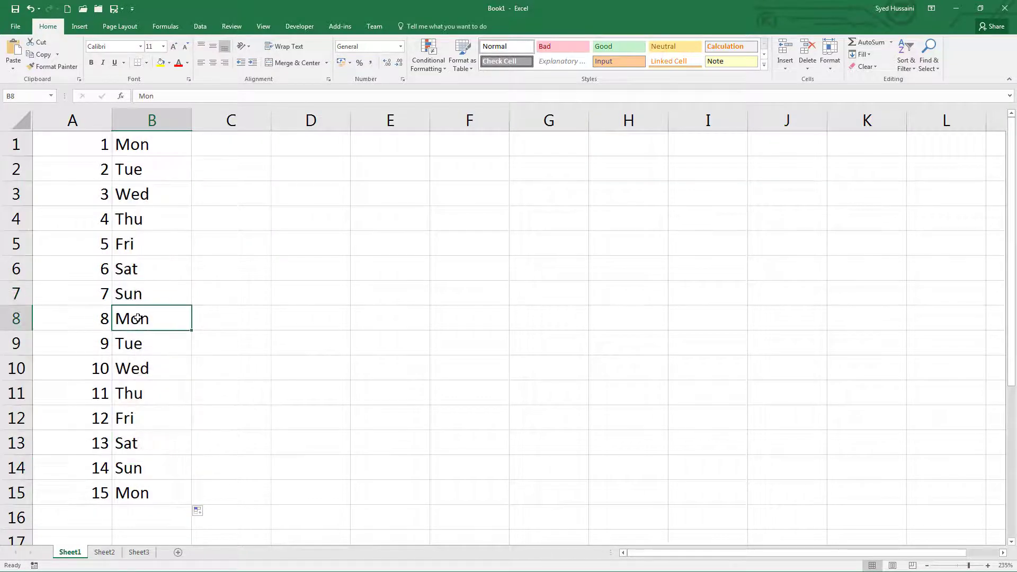
Fill C1:C15 with Monday through Sunday repeating, and widen column C to fit Wednesday.
{"action": "left_click", "coordinate": [218, 143]}
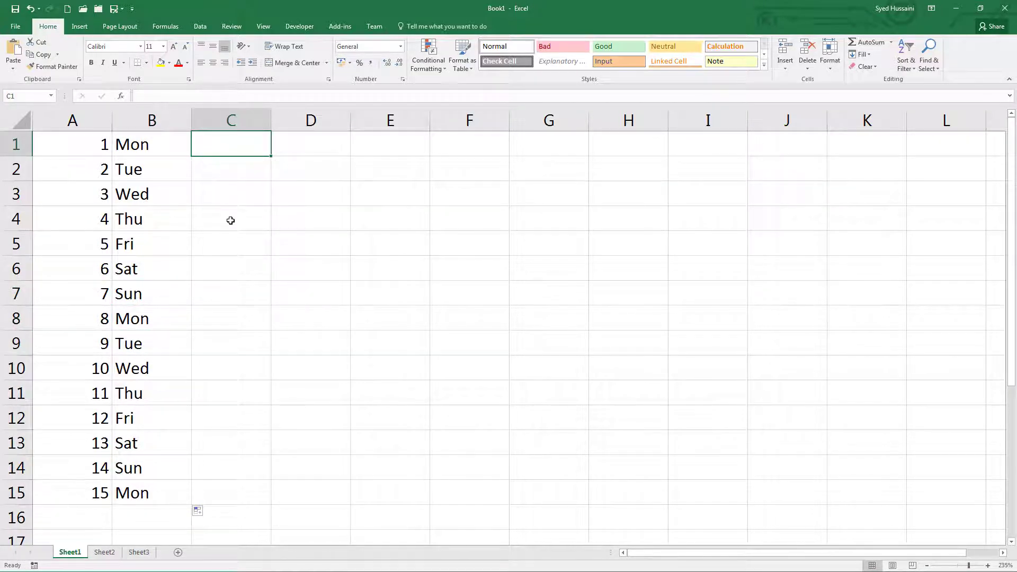
{"action": "type", "text": "Monday"}
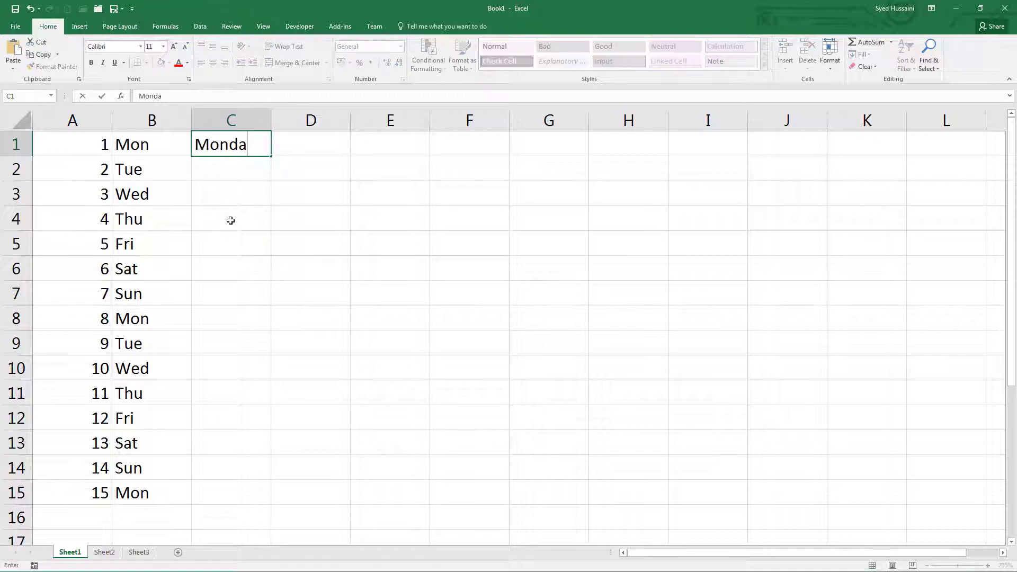
{"action": "key", "text": "Return"}
{"action": "left_click", "coordinate": [223, 145]}
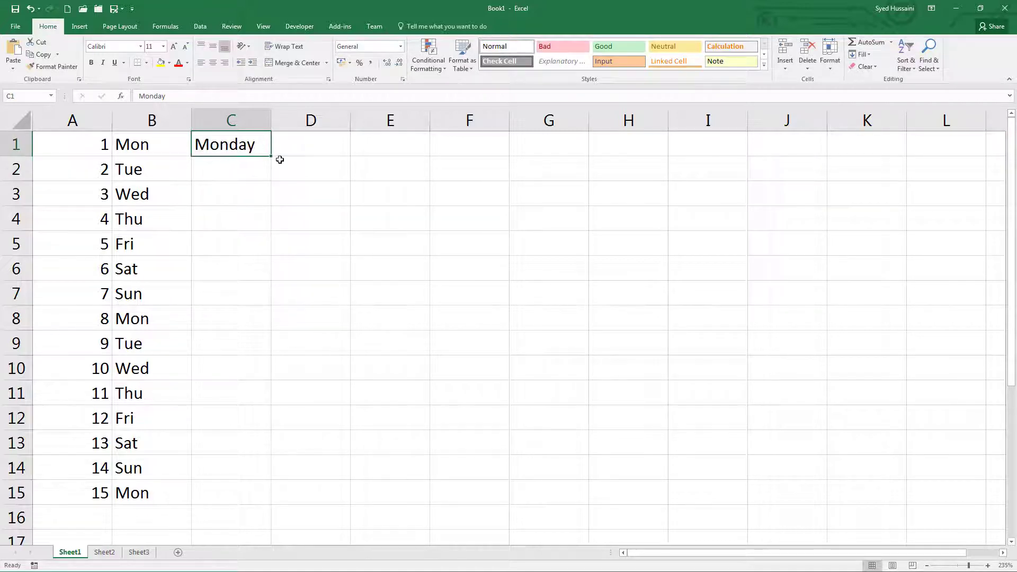
{"action": "left_click_drag", "start_coordinate": [273, 156], "coordinate": [268, 499]}
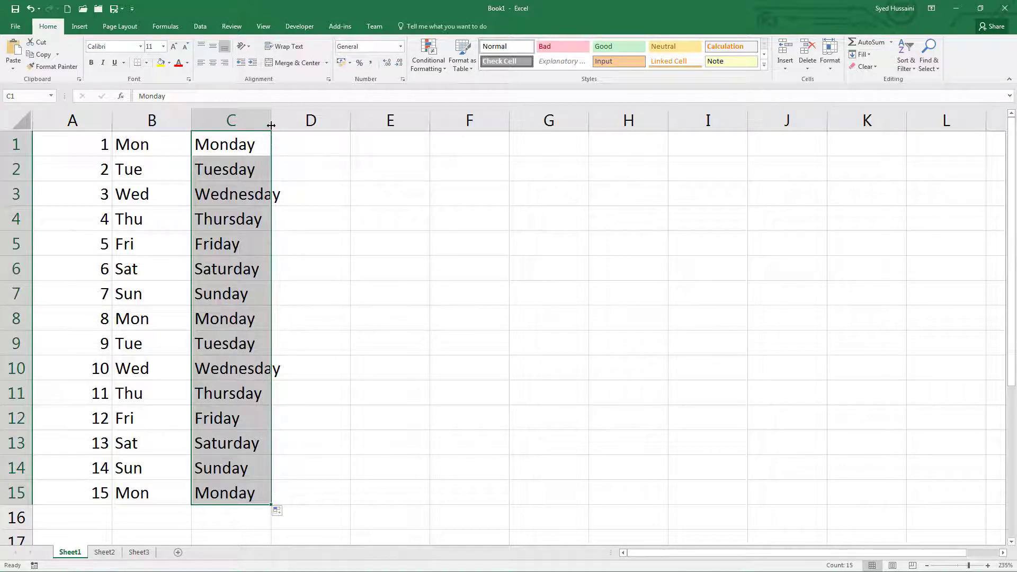
{"action": "left_click_drag", "start_coordinate": [271, 120], "coordinate": [291, 120]}
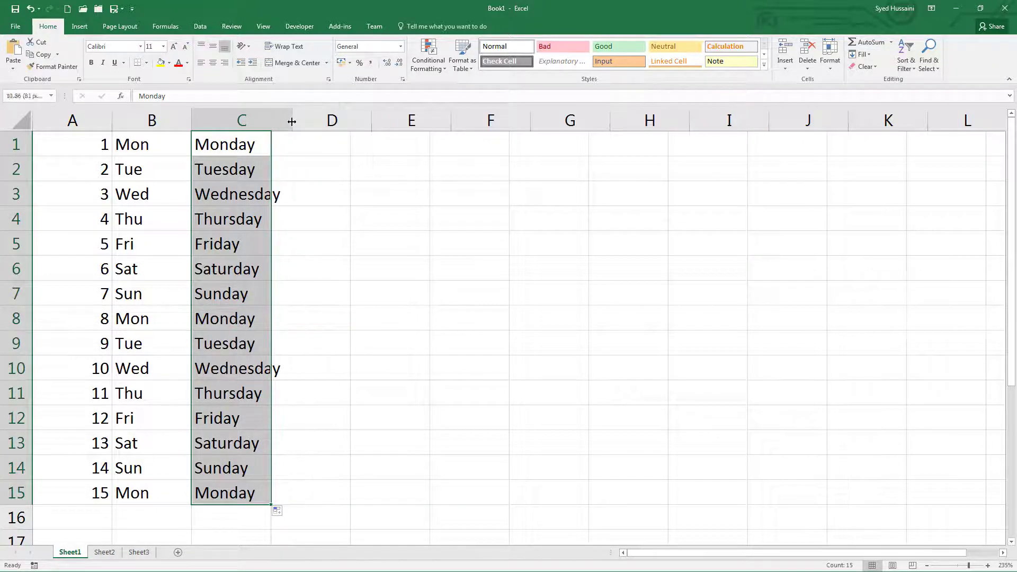
{"action": "left_click", "coordinate": [317, 137]}
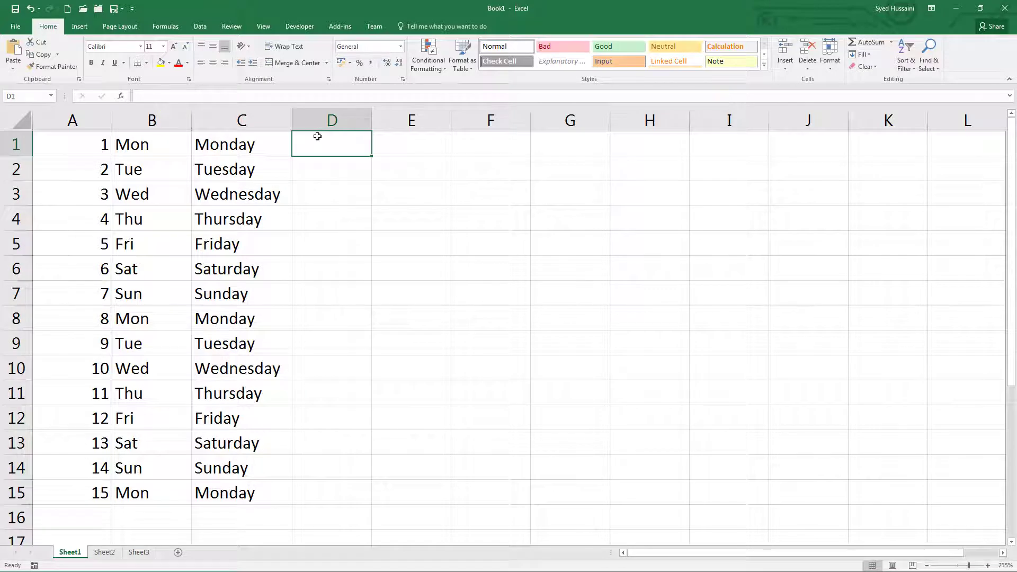
Enter Jan in D1 and fill months to D15: Jan–Dec, then Jan–Mar.
{"action": "type", "text": "Jan"}
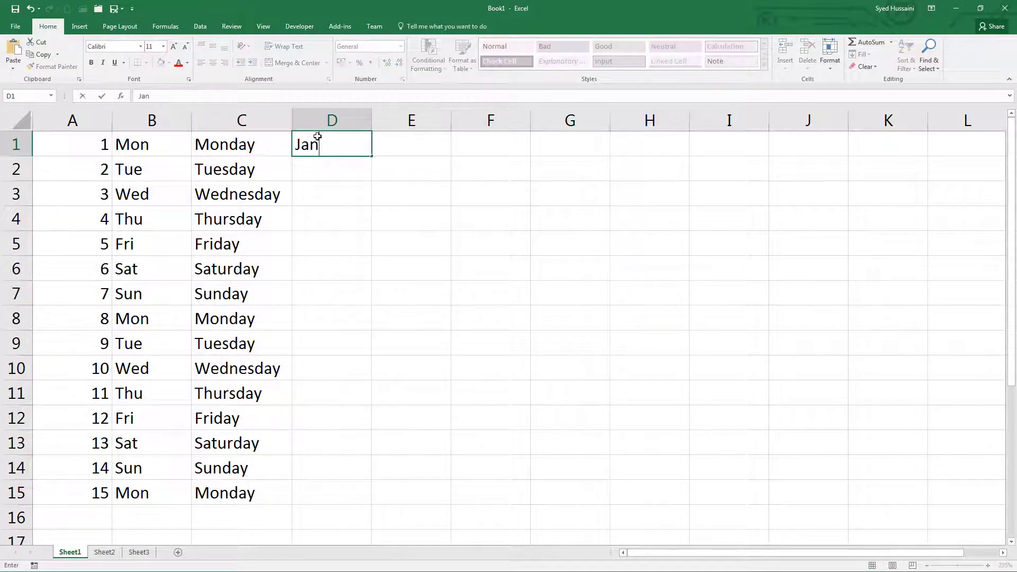
{"action": "key", "text": "Return"}
{"action": "left_click", "coordinate": [317, 137]}
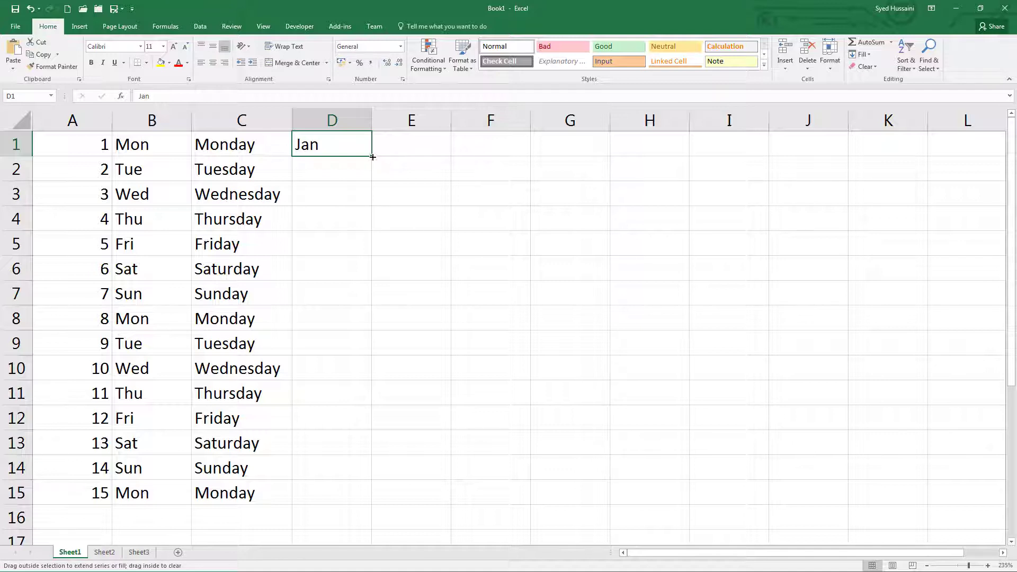
{"action": "left_click_drag", "start_coordinate": [373, 156], "coordinate": [362, 430]}
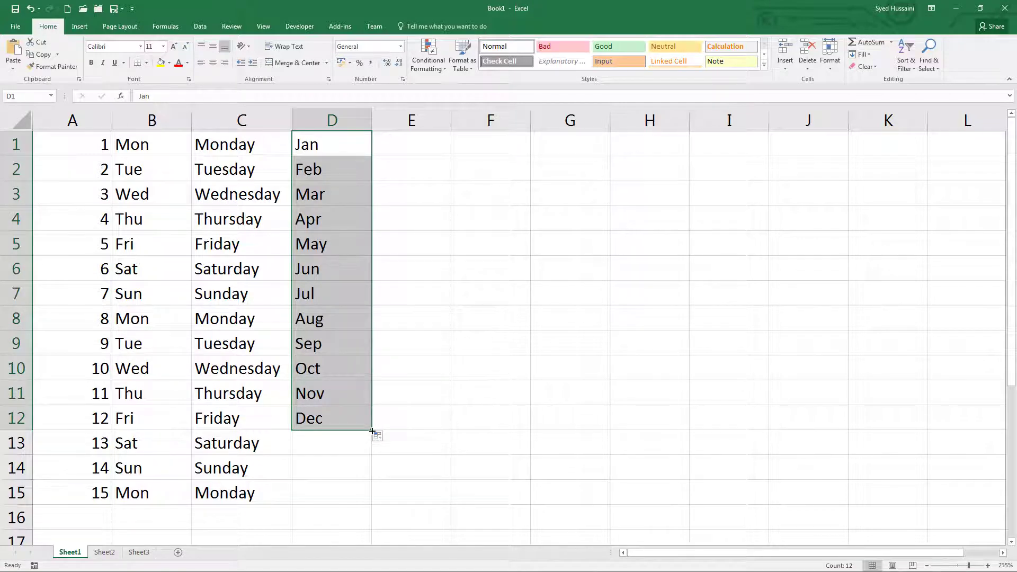
{"action": "left_click_drag", "start_coordinate": [371, 430], "coordinate": [369, 499]}
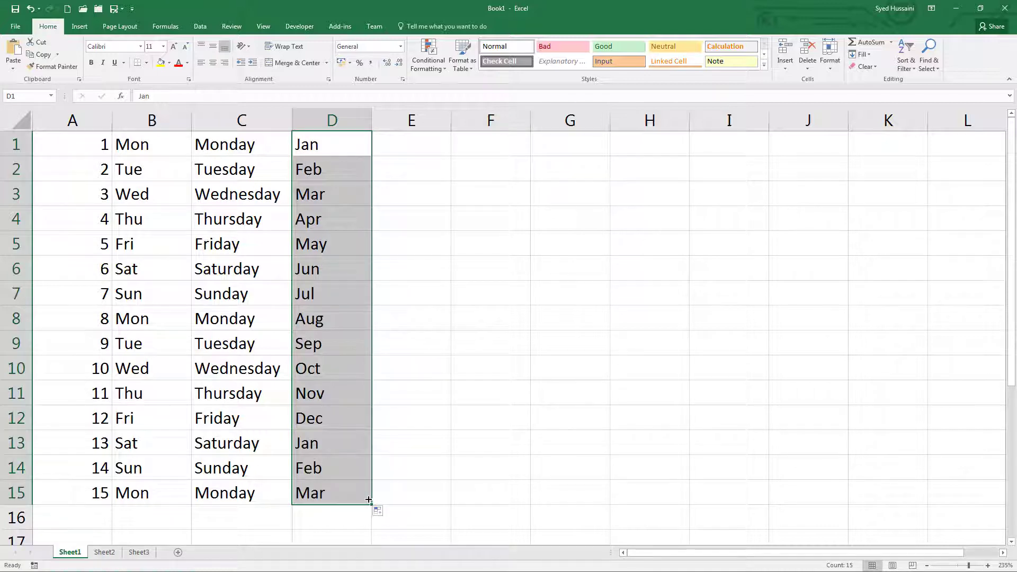
{"action": "left_click", "coordinate": [407, 146]}
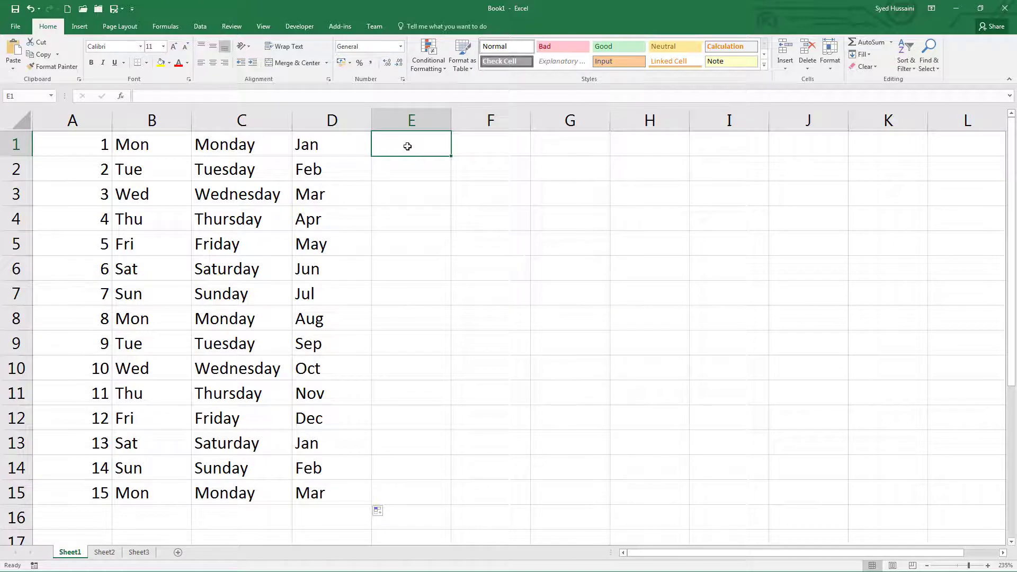
Enter 9:00:00 in E1 and 9:30:00 in E2, then select both.
{"action": "type", "text": "9"}
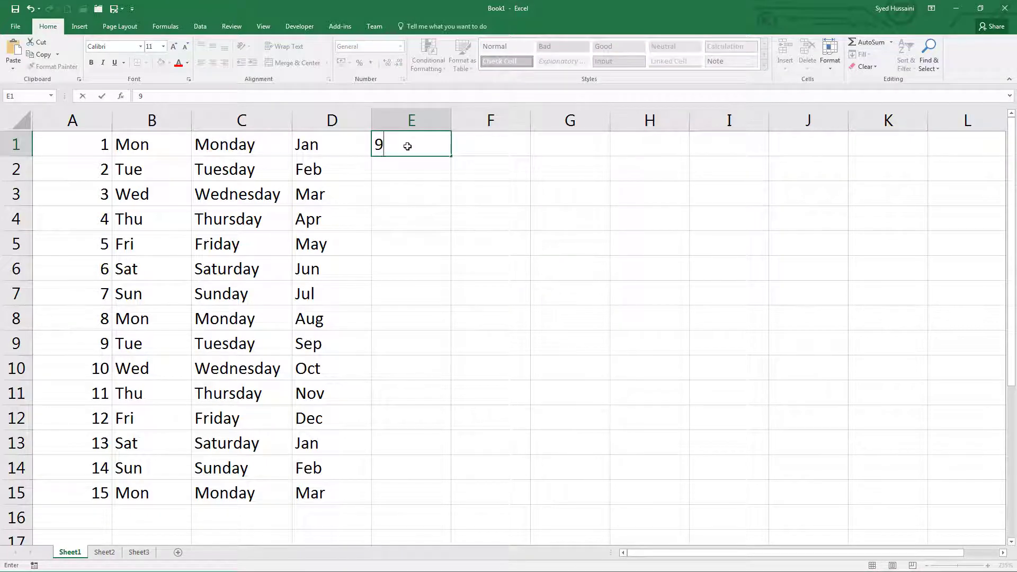
{"action": "type", "text": ":00:00"}
{"action": "key", "text": "Return"}
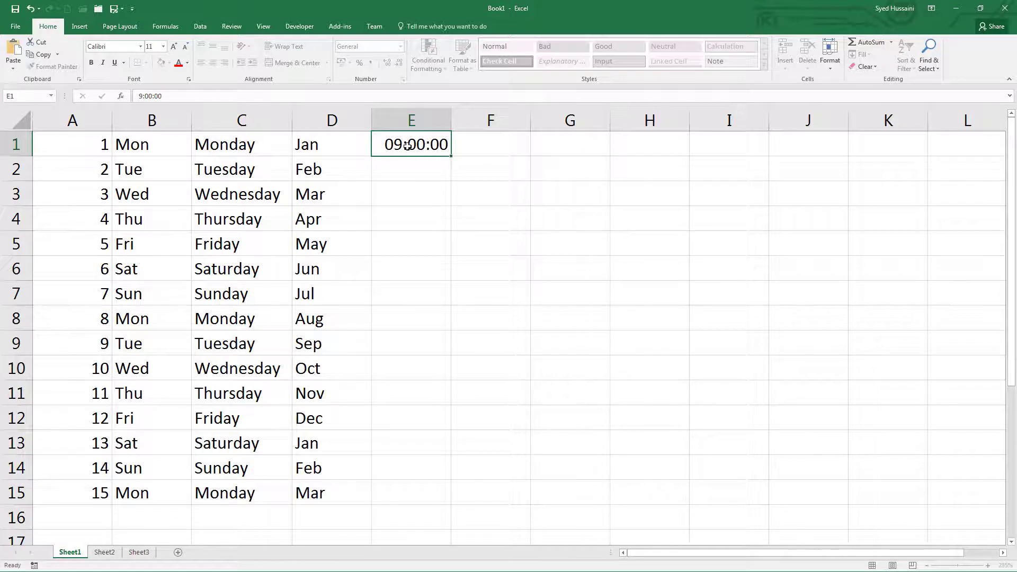
{"action": "type", "text": "9"}
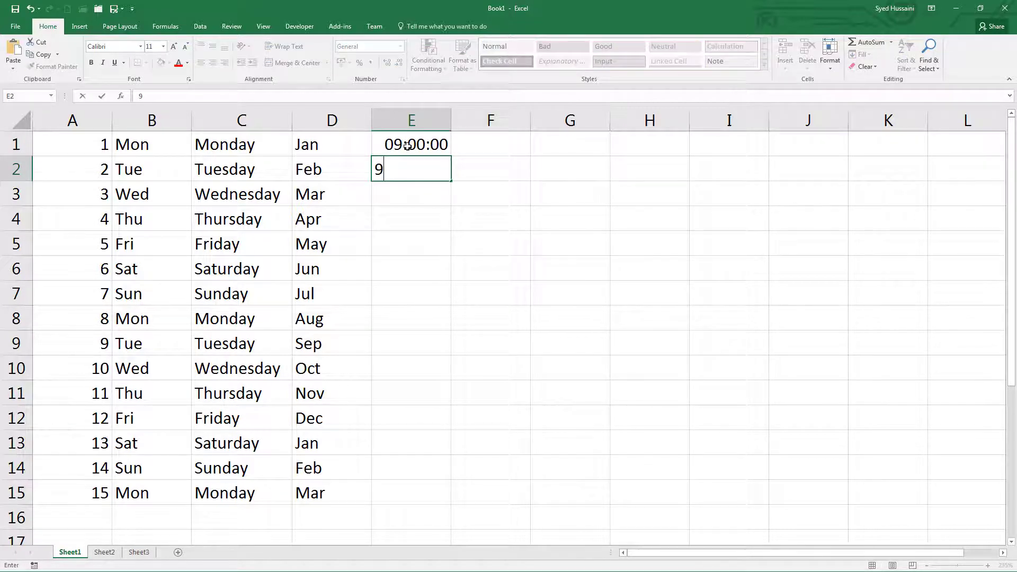
{"action": "type", "text": ":30:00"}
{"action": "key", "text": "ctrl+Return"}
{"action": "key", "text": "Down"}
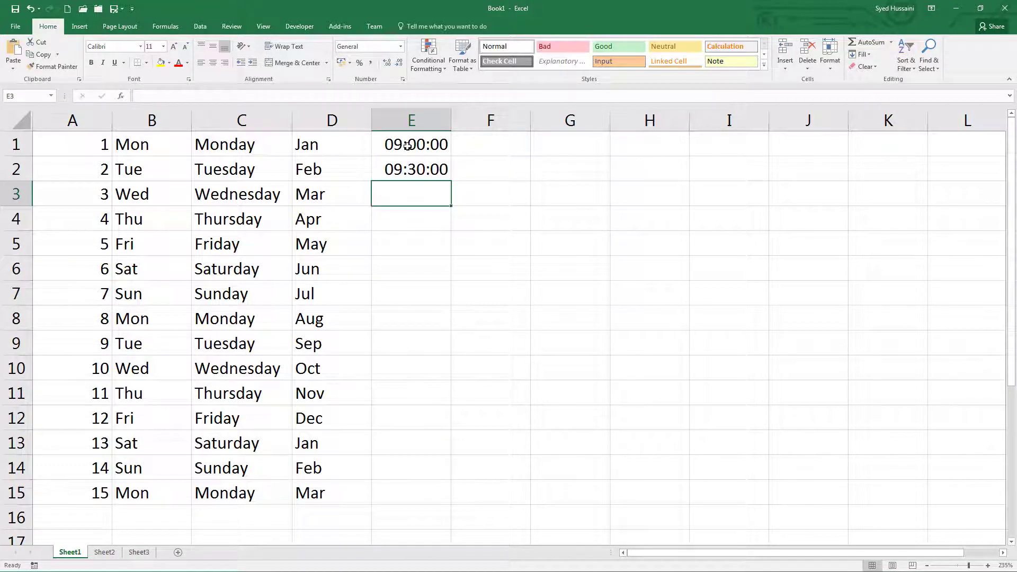
{"action": "left_click_drag", "start_coordinate": [406, 146], "coordinate": [410, 168]}
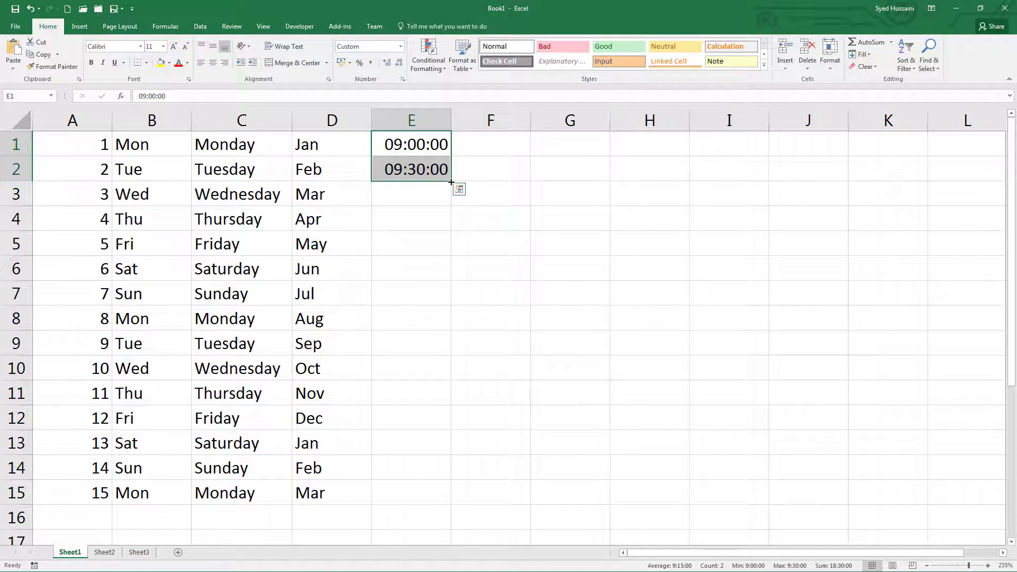
Fill E3:E15 with half-hour times up to 16:00:00 and check several filled values.
{"action": "left_click_drag", "start_coordinate": [451, 183], "coordinate": [448, 511]}
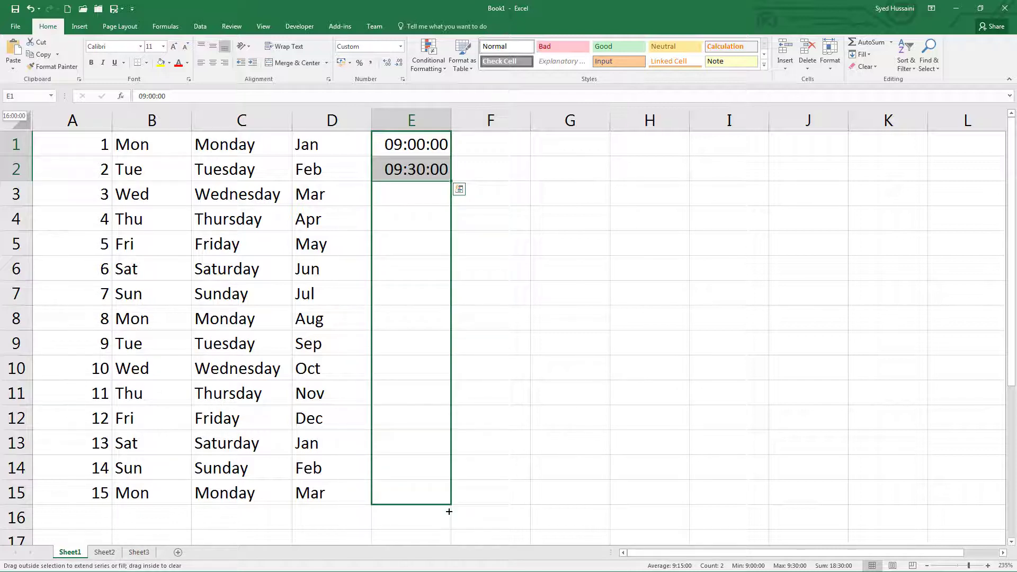
{"action": "left_click_drag", "start_coordinate": [448, 512], "coordinate": [452, 508]}
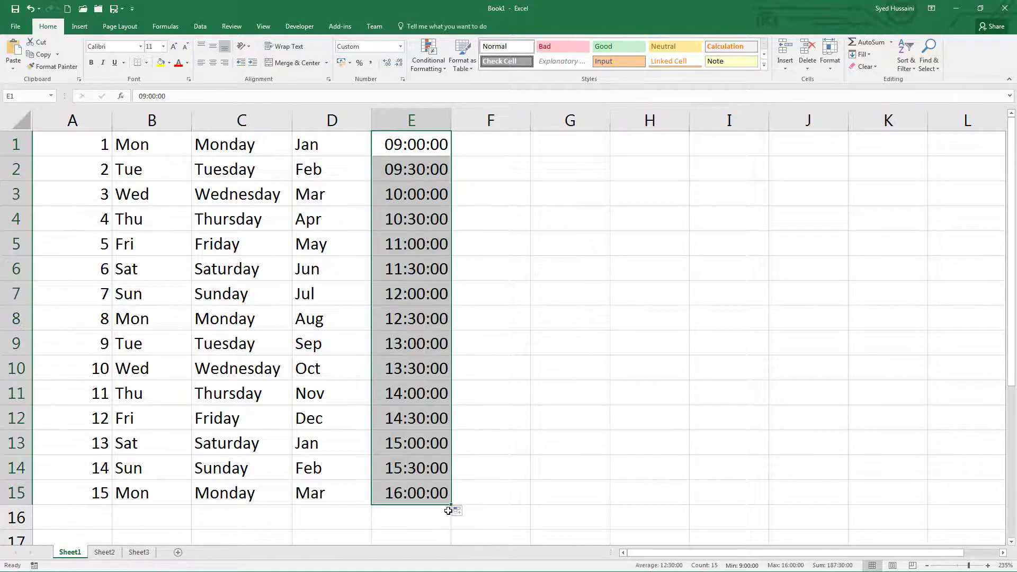
{"action": "left_click", "coordinate": [411, 193]}
{"action": "left_click", "coordinate": [410, 214]}
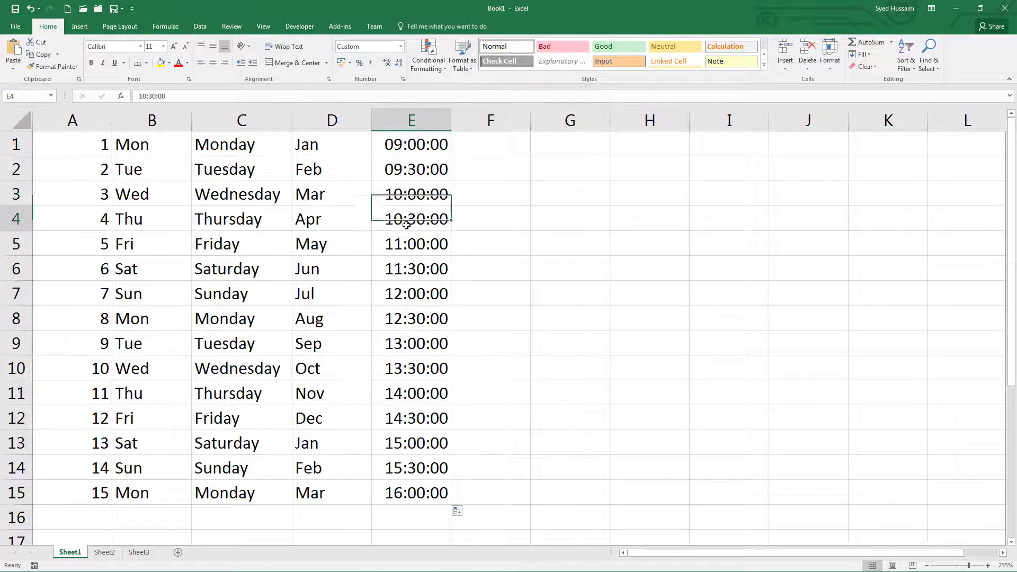
{"action": "left_click", "coordinate": [407, 246]}
{"action": "left_click", "coordinate": [410, 269]}
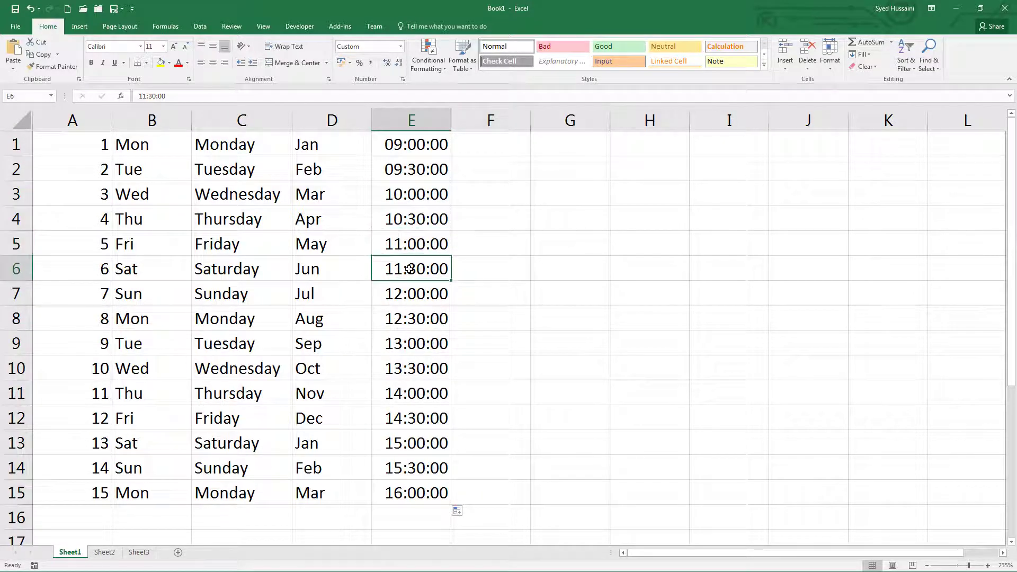
{"action": "left_click", "coordinate": [480, 145]}
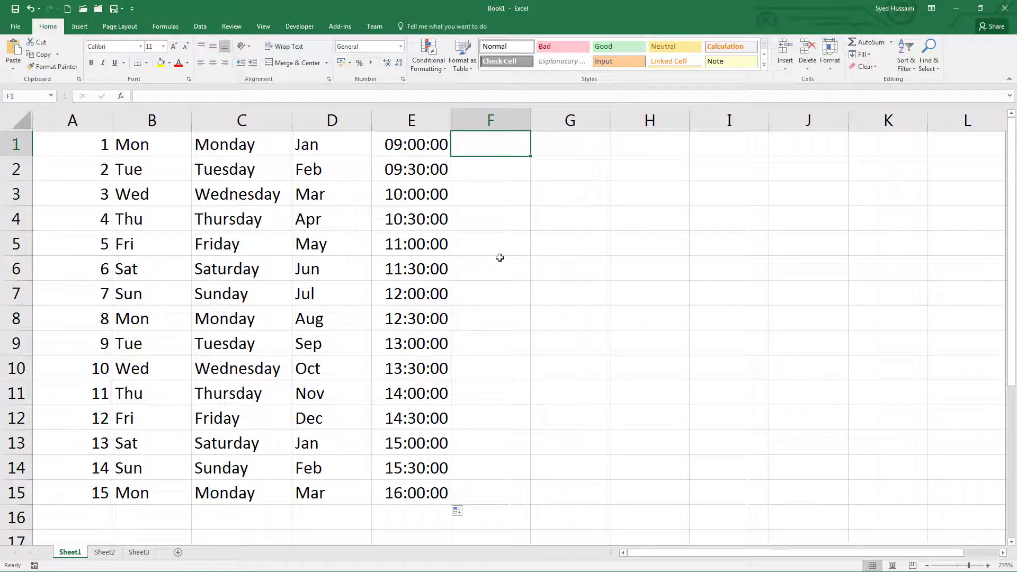
Enter 9:00:00 in F1 and fill hourly times down to 23:00:00 in F15.
{"action": "type", "text": "9:0"}
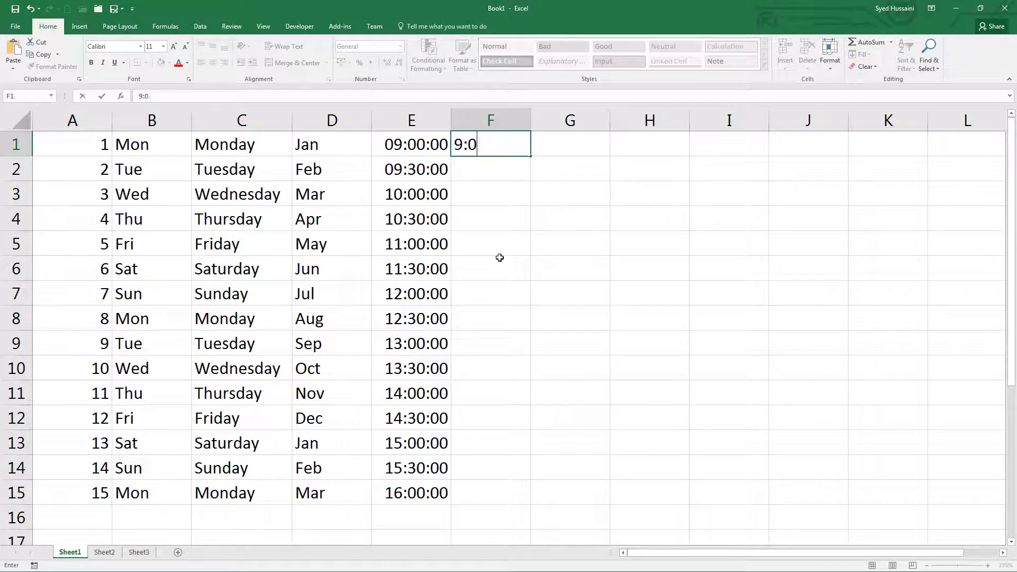
{"action": "type", "text": "0:00:0"}
{"action": "key", "text": "Return"}
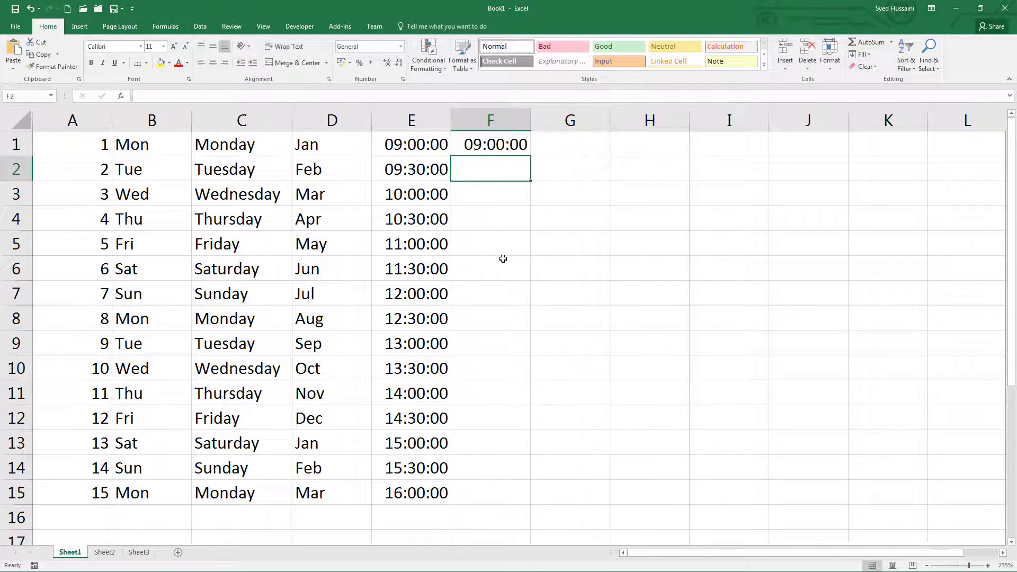
{"action": "left_click", "coordinate": [524, 145]}
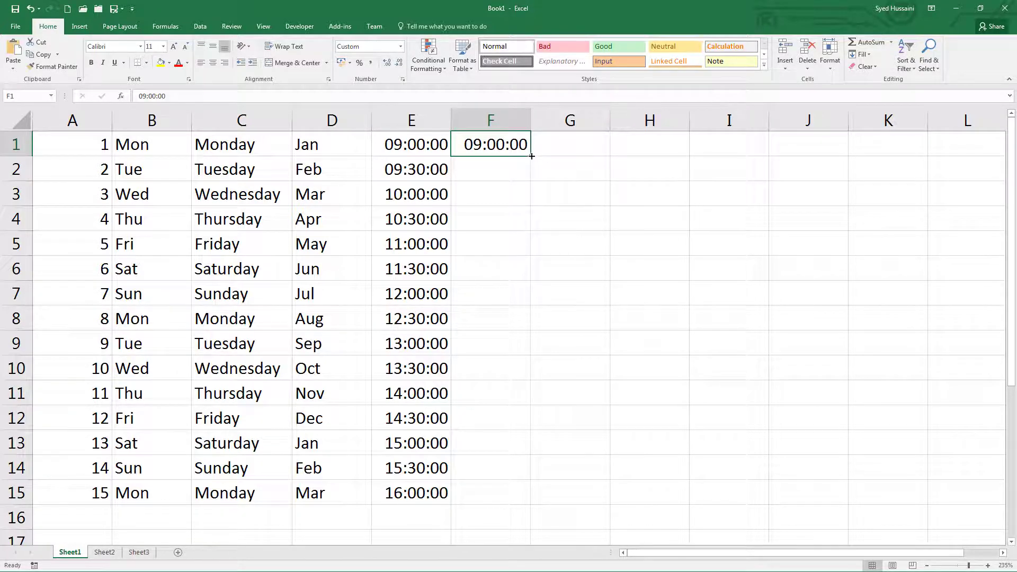
{"action": "left_click_drag", "start_coordinate": [531, 156], "coordinate": [527, 494]}
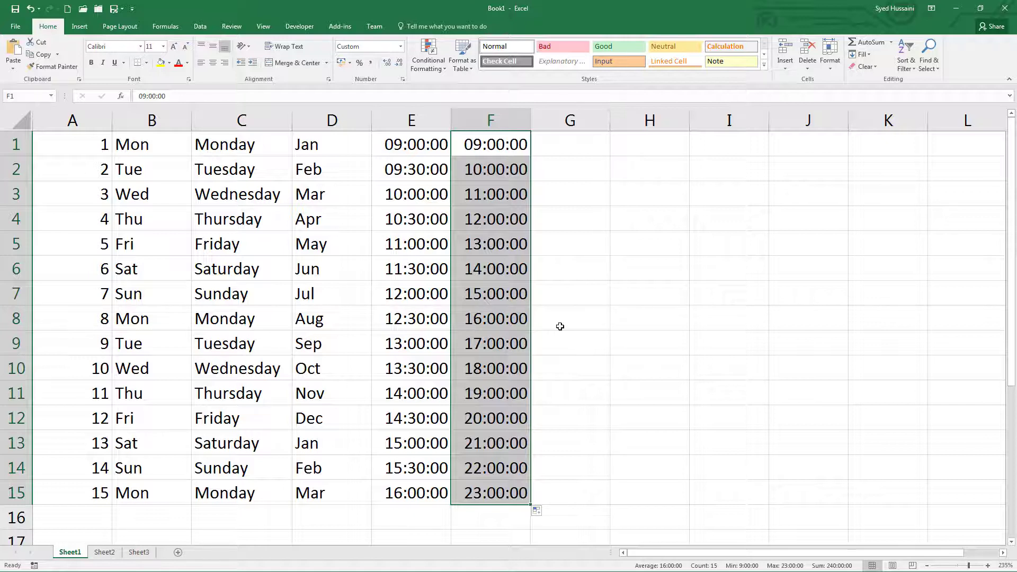
{"action": "left_click", "coordinate": [563, 154]}
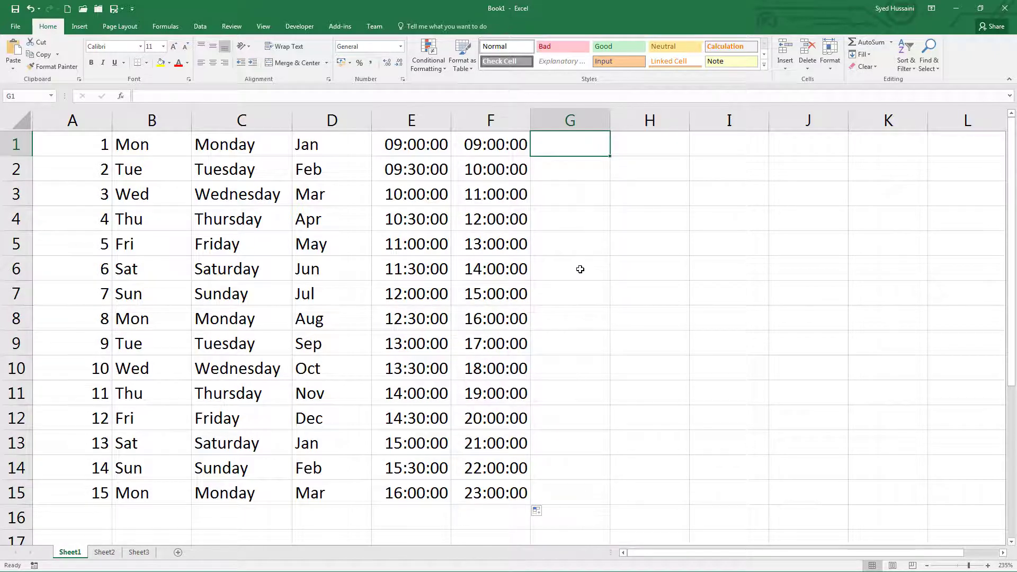
Enter Product 1 in G1, fill down to Product 15, and widen column G.
{"action": "type", "text": "P"}
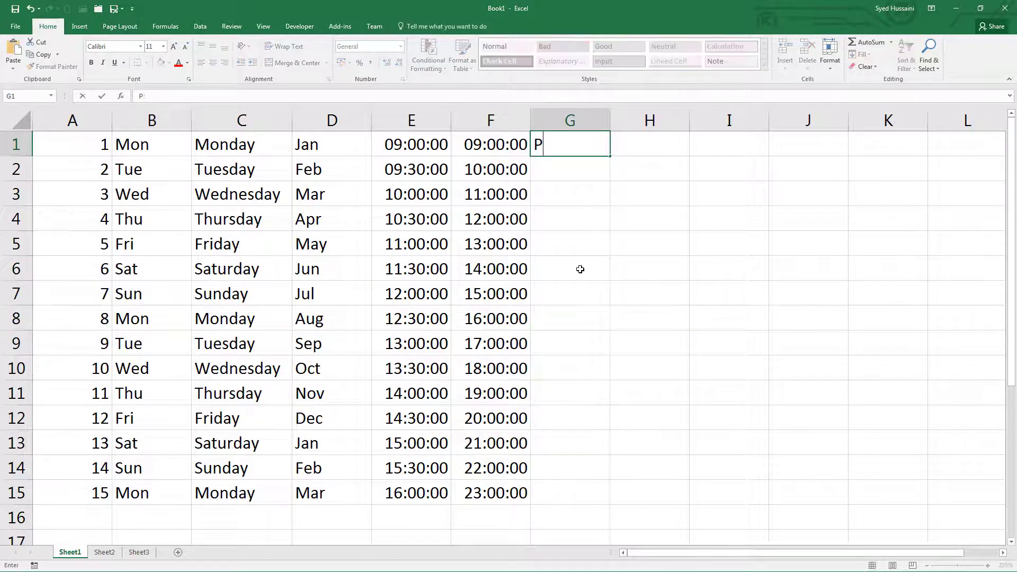
{"action": "type", "text": "roduct 1"}
{"action": "key", "text": "Return"}
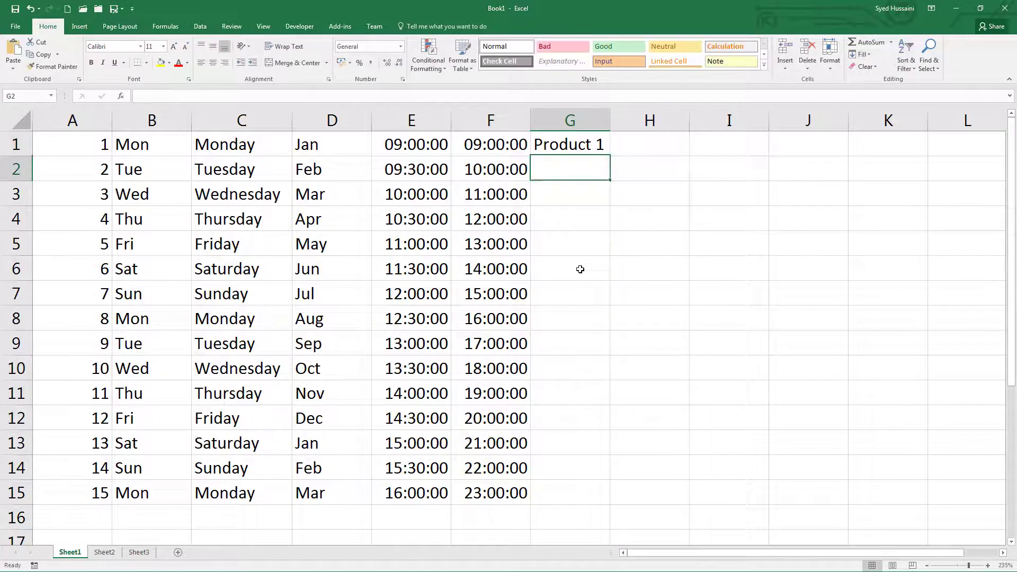
{"action": "left_click", "coordinate": [599, 141]}
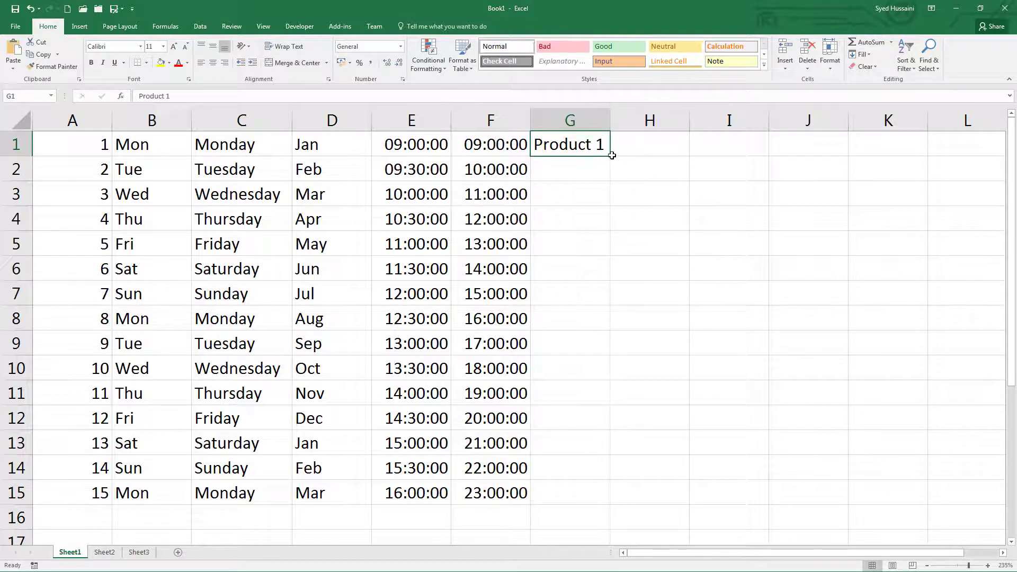
{"action": "left_click_drag", "start_coordinate": [611, 156], "coordinate": [608, 504]}
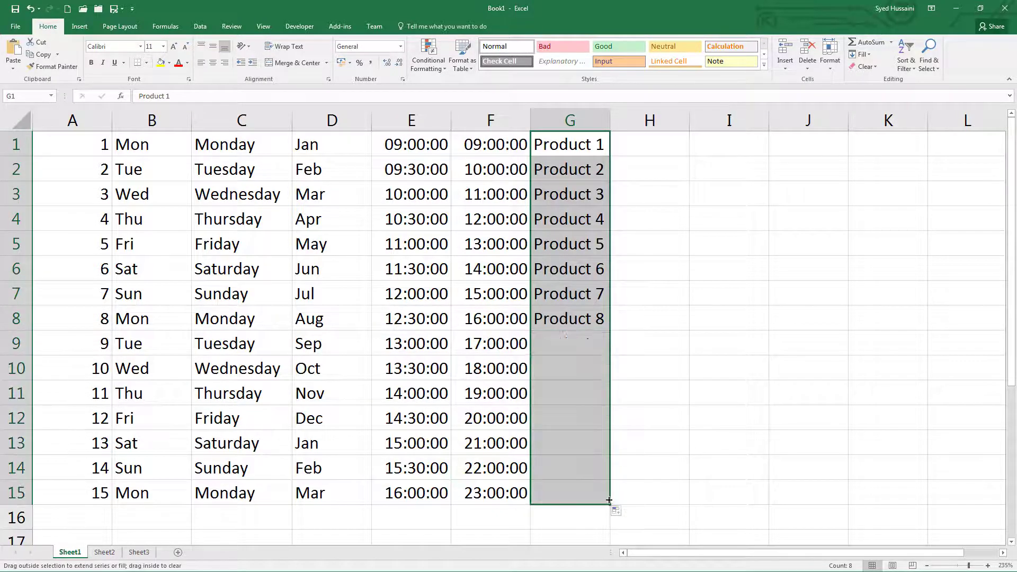
{"action": "left_click_drag", "start_coordinate": [618, 123], "coordinate": [622, 123]}
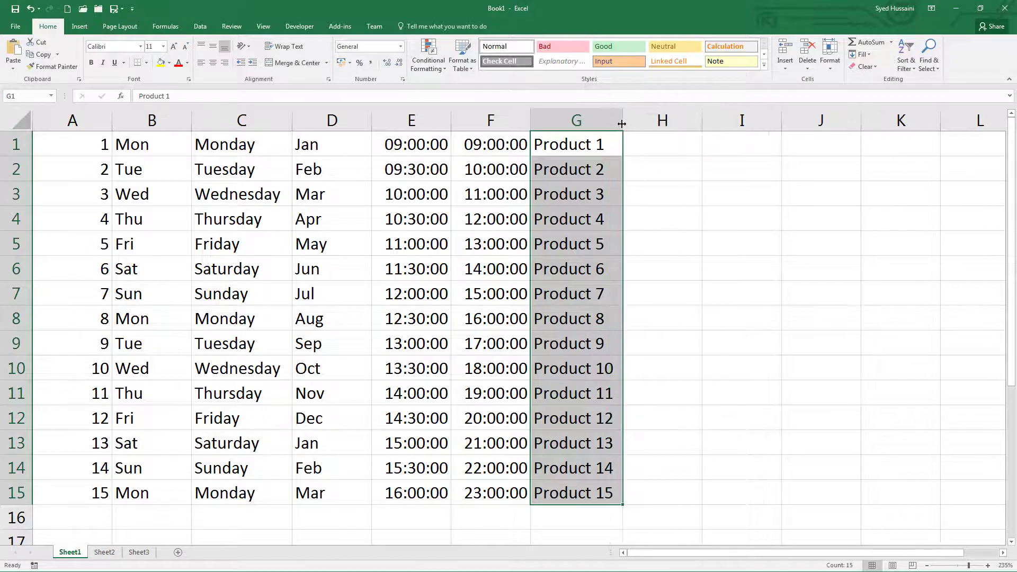
{"action": "left_click", "coordinate": [646, 146]}
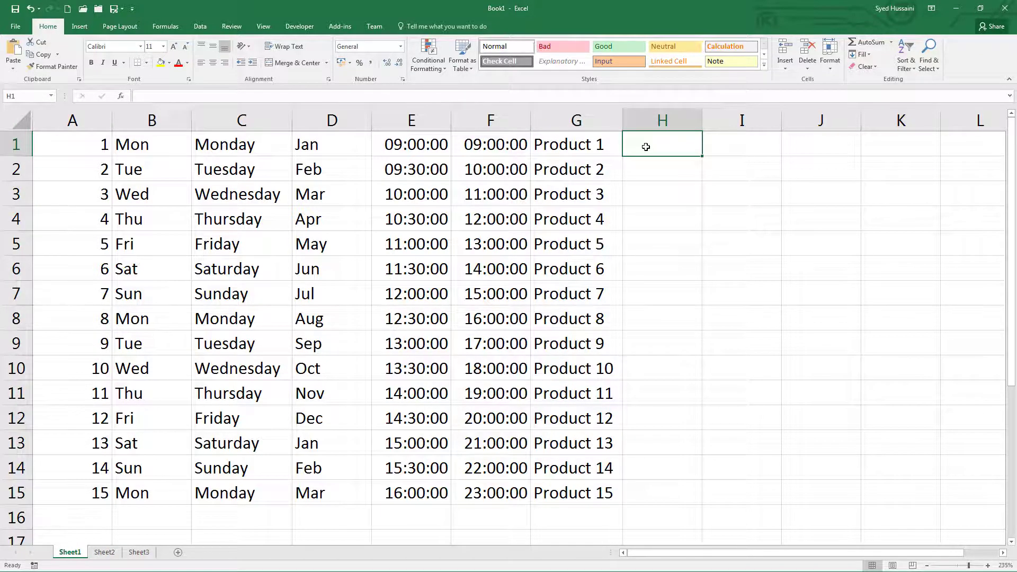
Enter Text 1 in H1 and fill it down to Text 15 in H15.
{"action": "type", "text": "Text 1"}
{"action": "key", "text": "Return"}
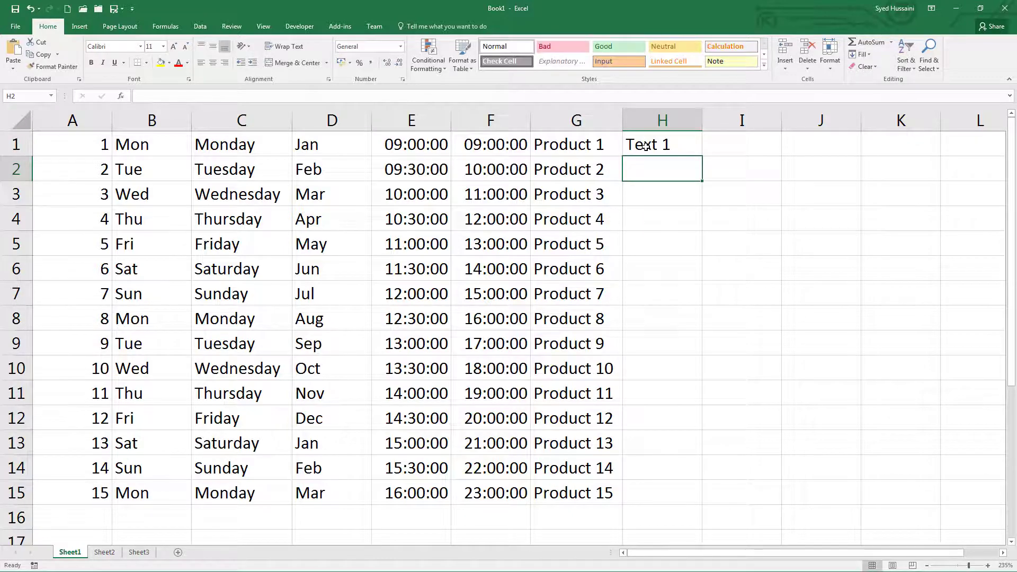
{"action": "left_click", "coordinate": [645, 147]}
{"action": "left_click_drag", "start_coordinate": [703, 156], "coordinate": [710, 496]}
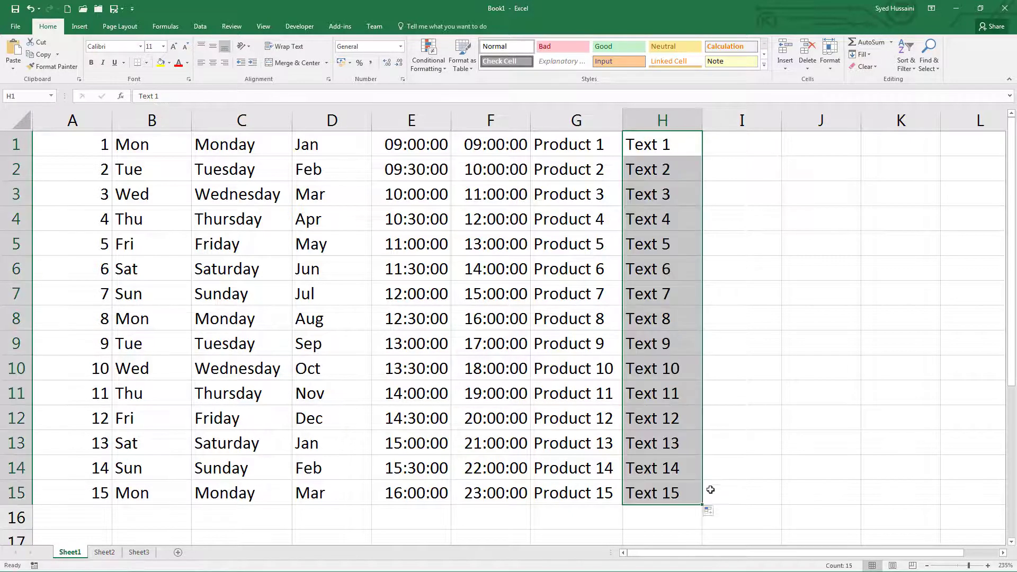
{"action": "left_click", "coordinate": [748, 142]}
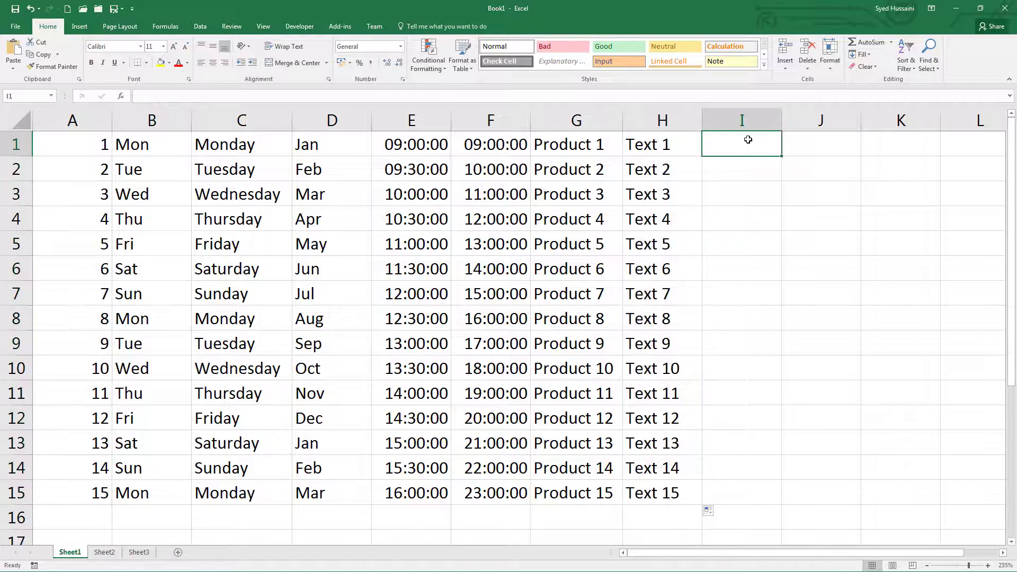
Choose Copy Cells in Auto Fill Options so H1:H15 repeats Text 1.
{"action": "left_click", "coordinate": [707, 512]}
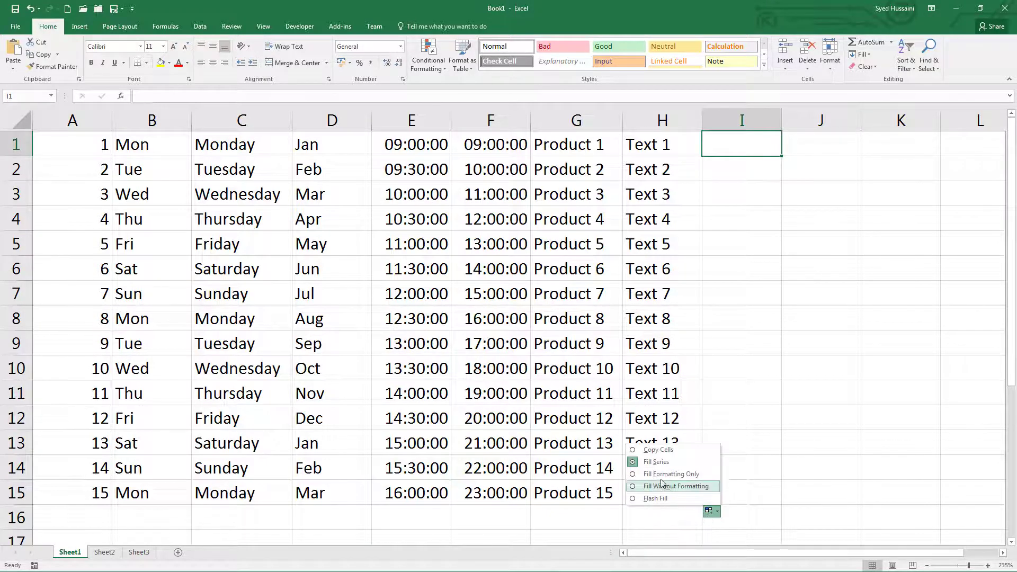
{"action": "left_click", "coordinate": [658, 449]}
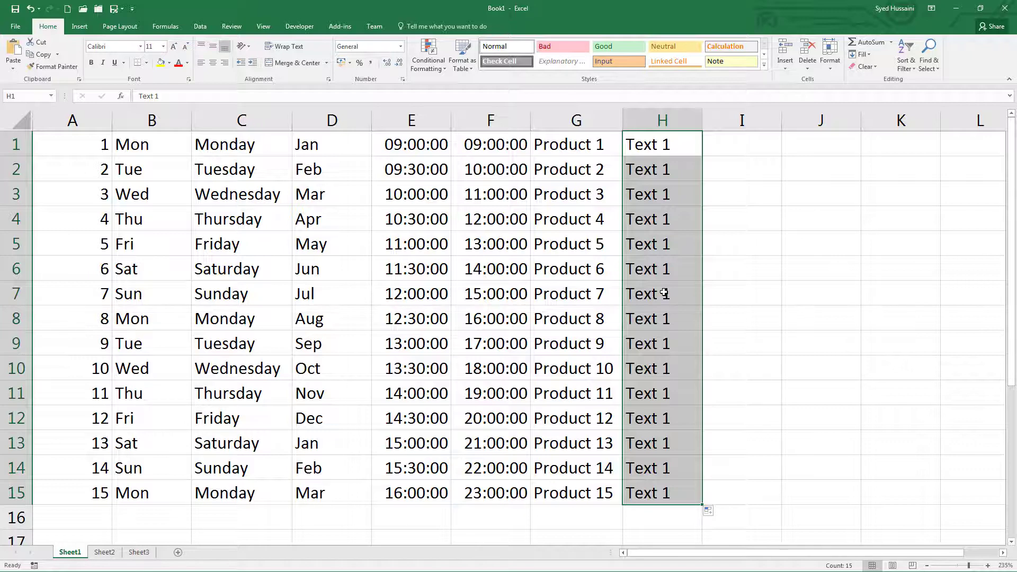
{"action": "left_click", "coordinate": [667, 294]}
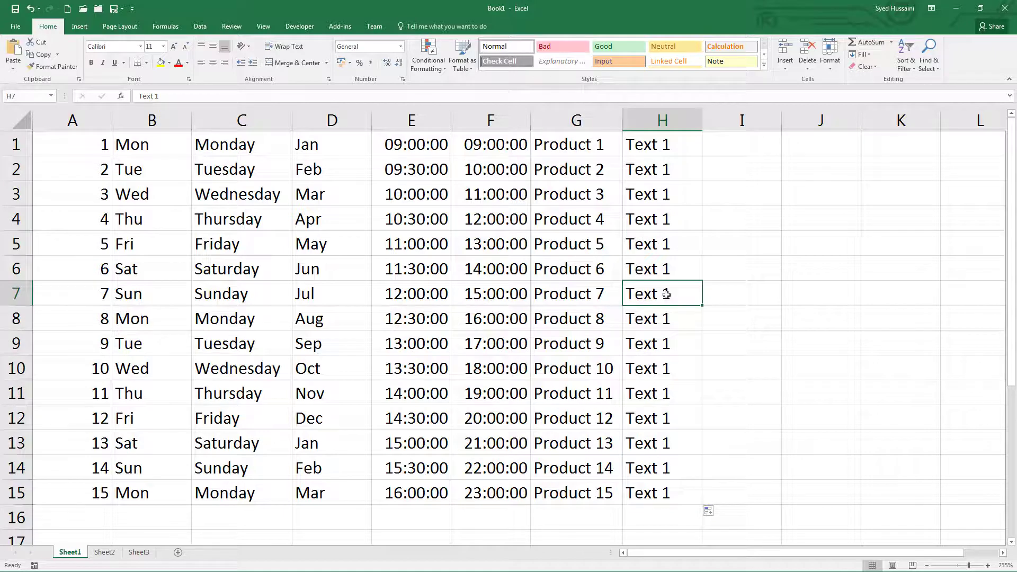